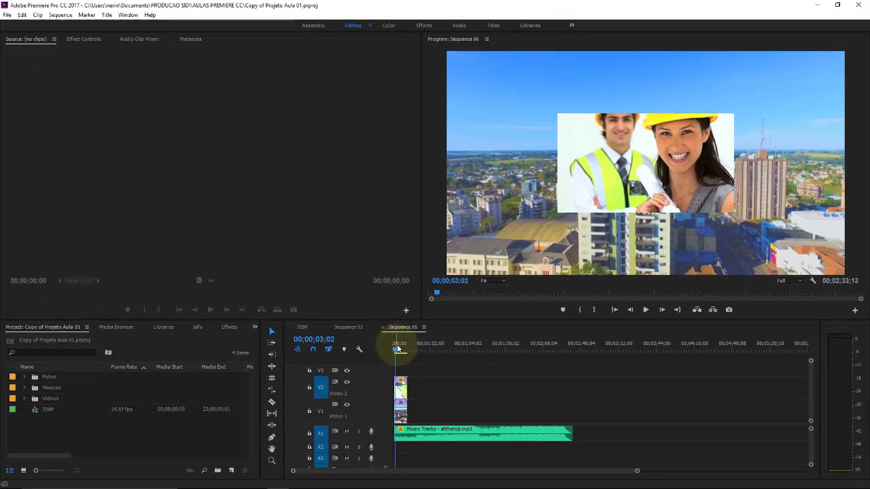
Step: Drag Sequence 06's playhead to 00;00;06;04 on the timeline ruler
drag(398, 349, 401, 348)
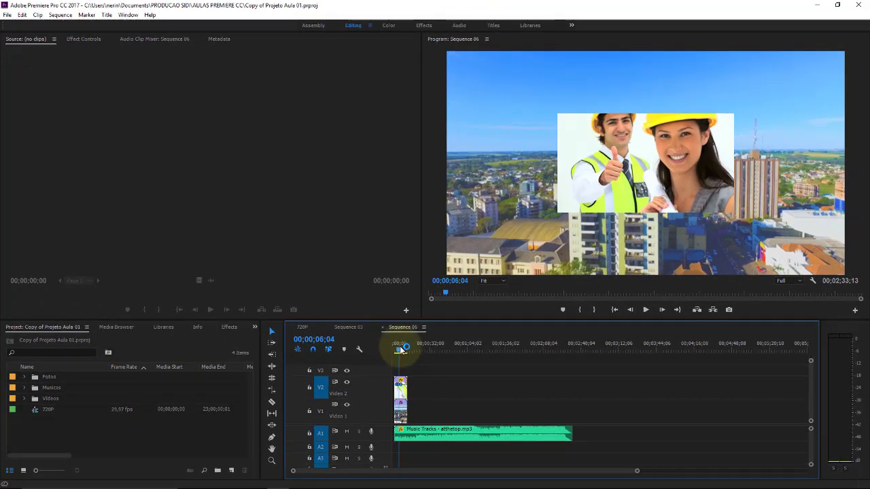
Step: Save the project, then begin Save a Copy as Untitled.prproj and cancel it
click(7, 14)
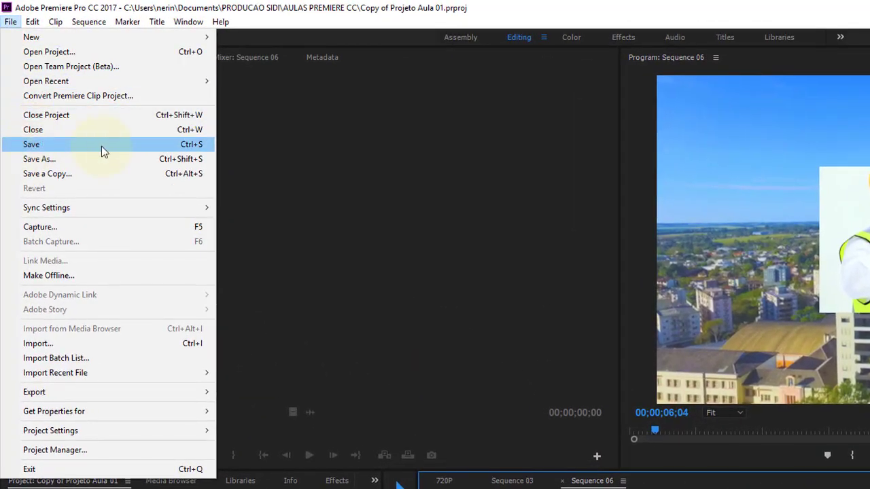
click(173, 150)
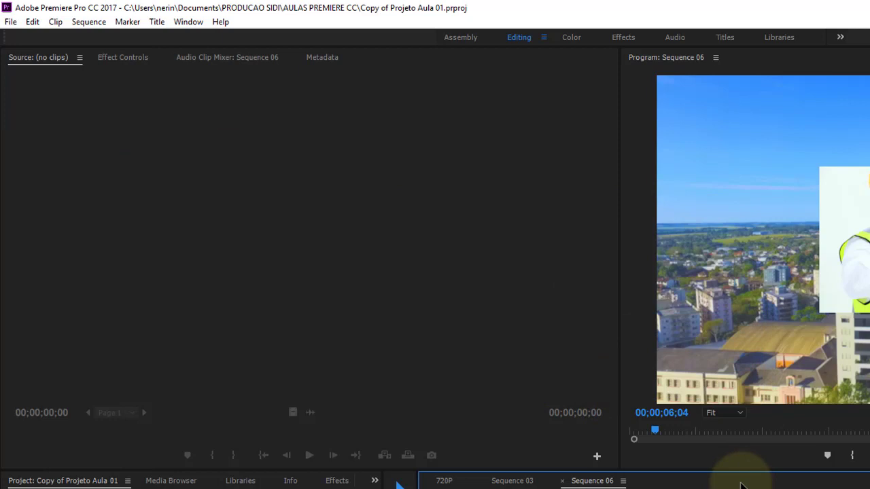
click(11, 23)
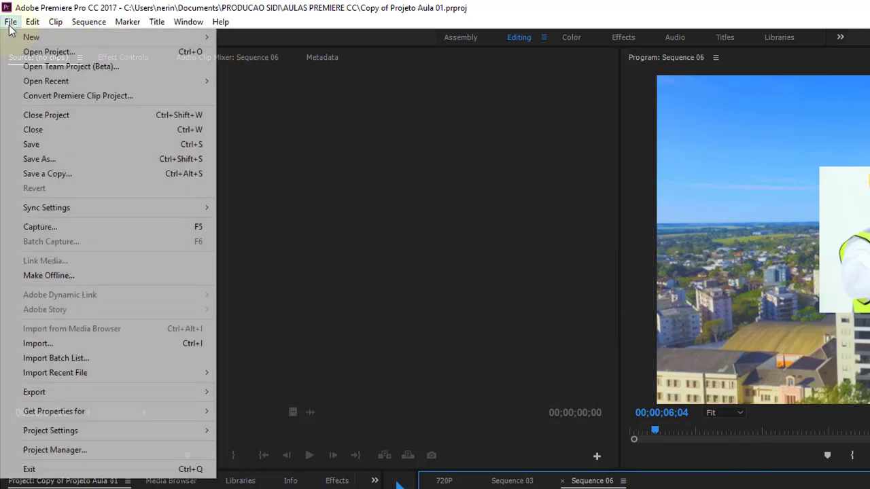
click(69, 177)
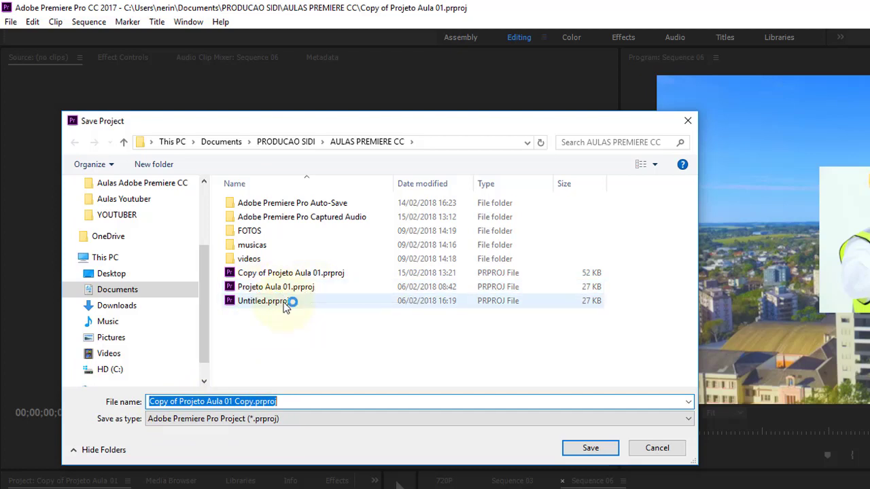
click(285, 306)
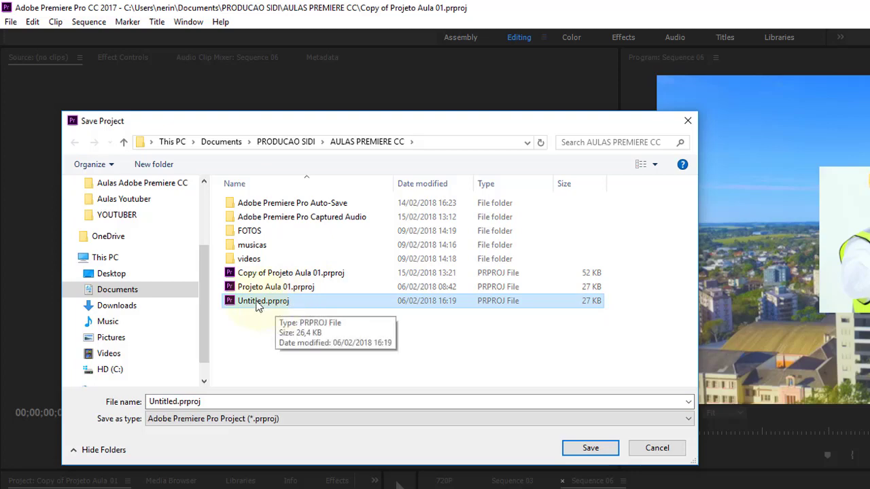
click(660, 450)
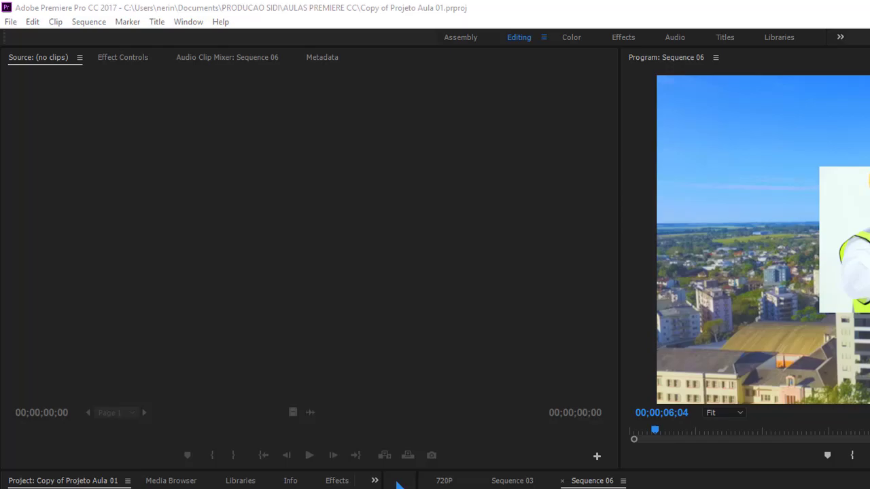
Step: In File Explorer, browse Documents > PRODUCAO SIDI > AULAS PREMIERE CC > videos > DRONE > AEREAS
click(399, 484)
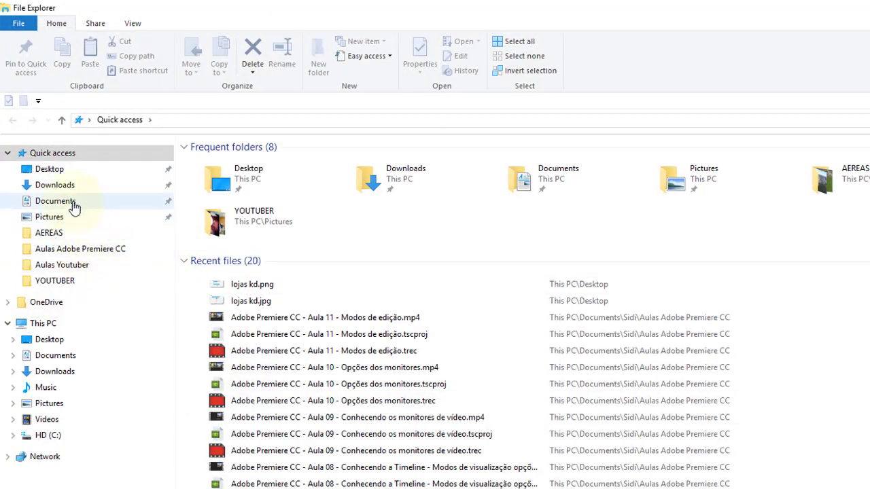
click(71, 356)
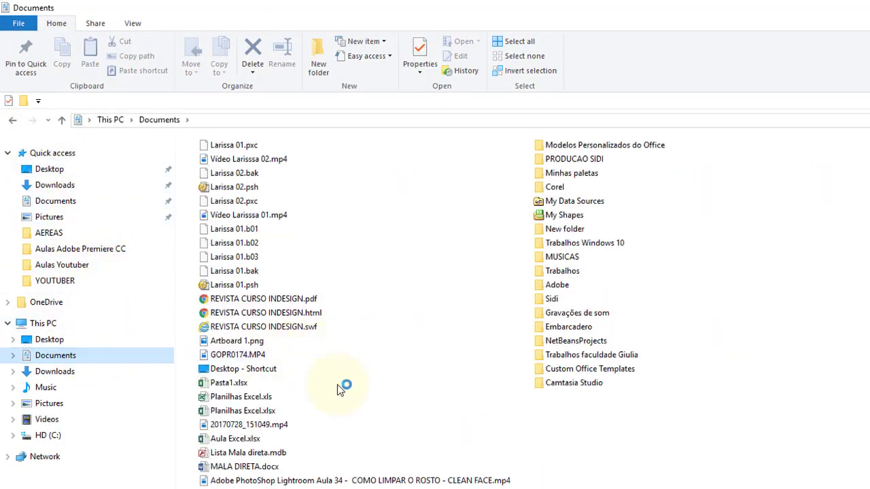
double_click(607, 160)
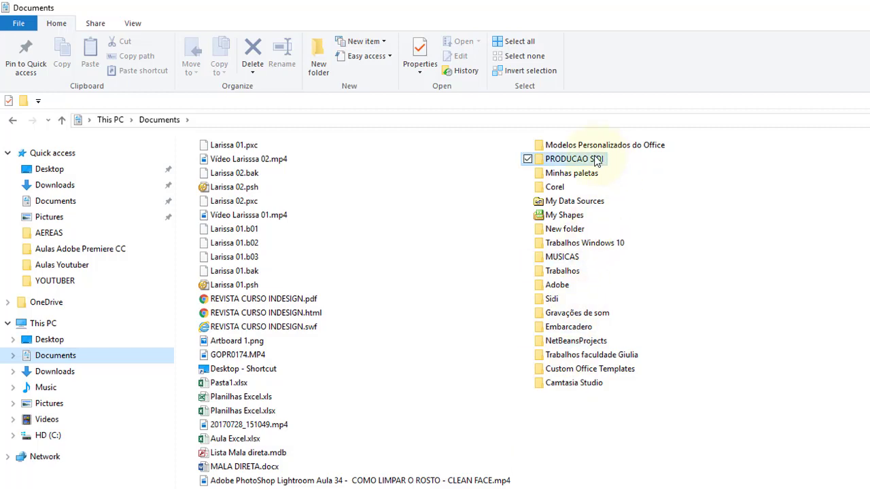
double_click(255, 167)
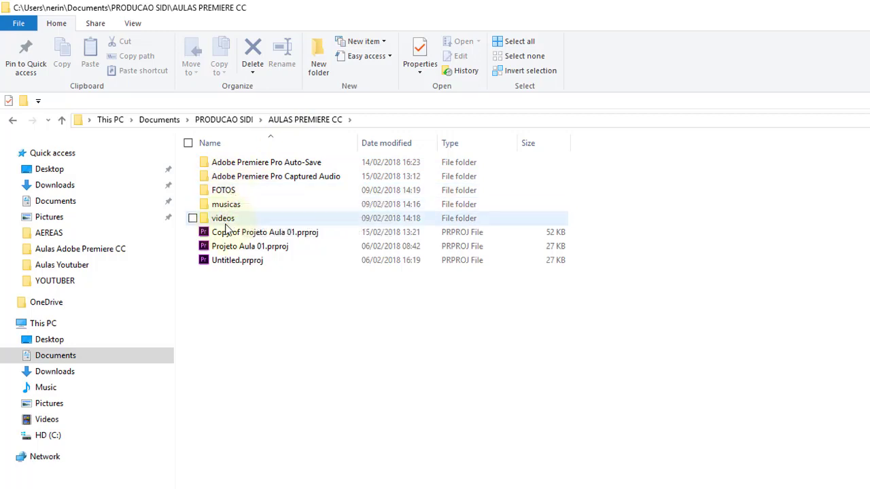
double_click(223, 218)
double_click(223, 162)
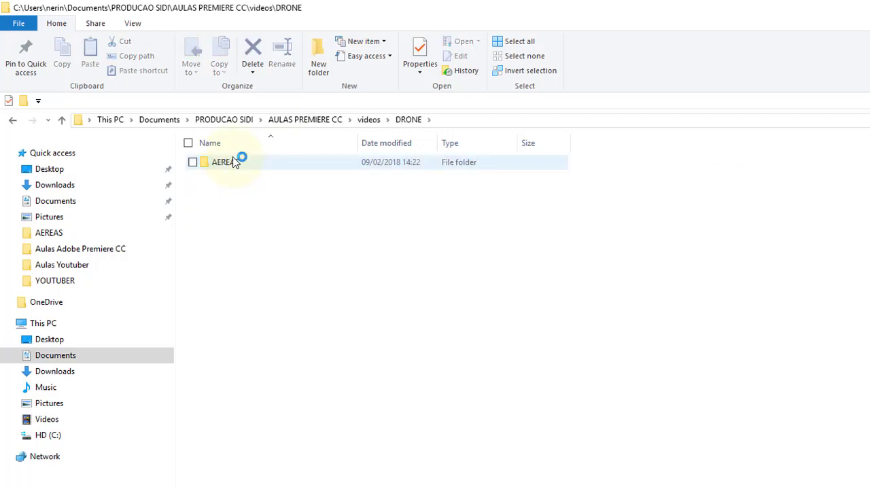
double_click(231, 163)
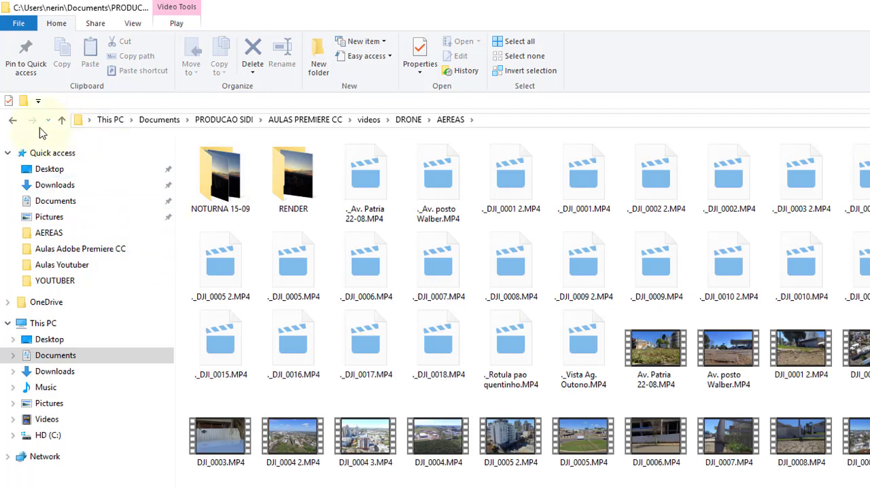
Step: Go back three levels to the AULAS PREMIERE CC folder
click(12, 125)
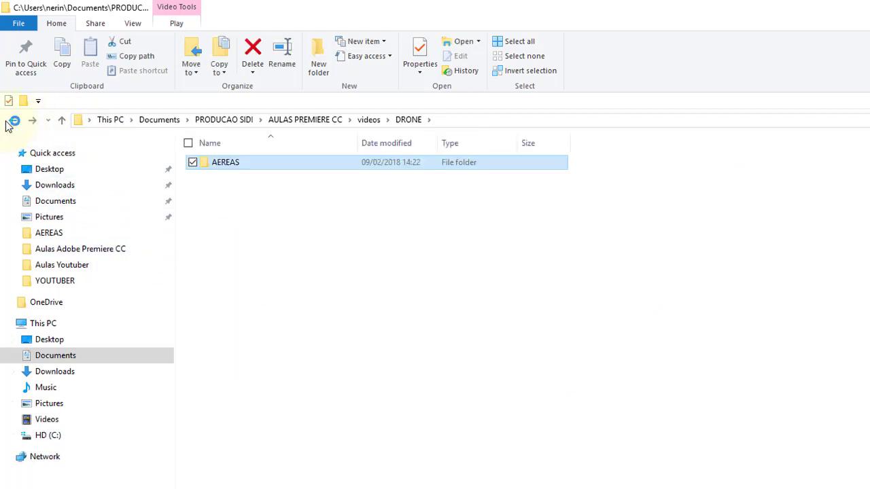
click(12, 126)
click(12, 128)
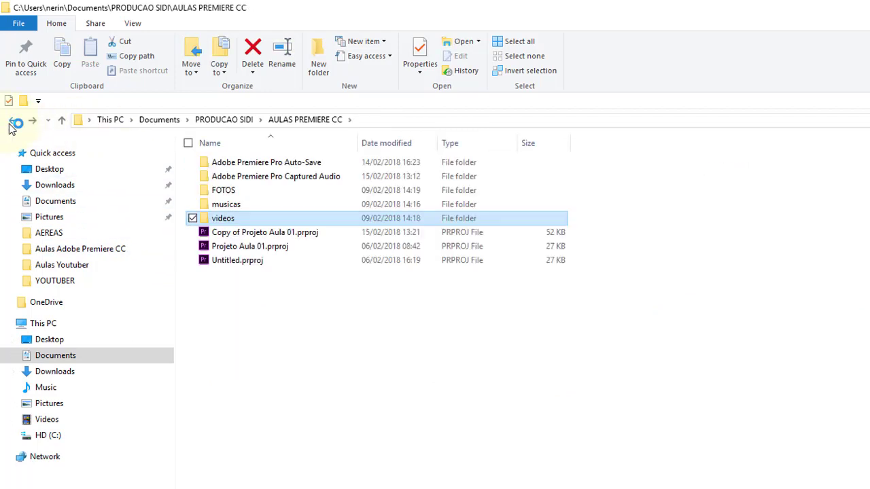
Step: Look over the three .prproj files, then launch Projeto Aula 01.prproj in Premiere Pro
click(225, 232)
click(260, 247)
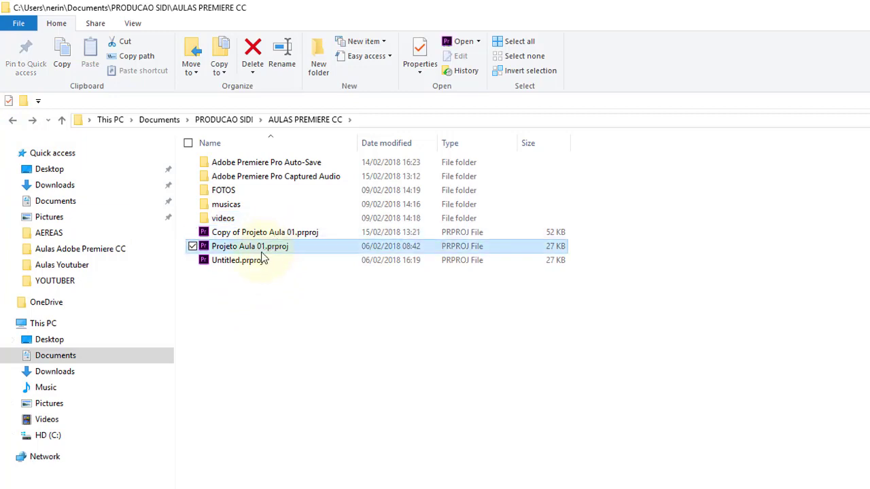
click(258, 261)
click(249, 247)
click(248, 234)
click(250, 248)
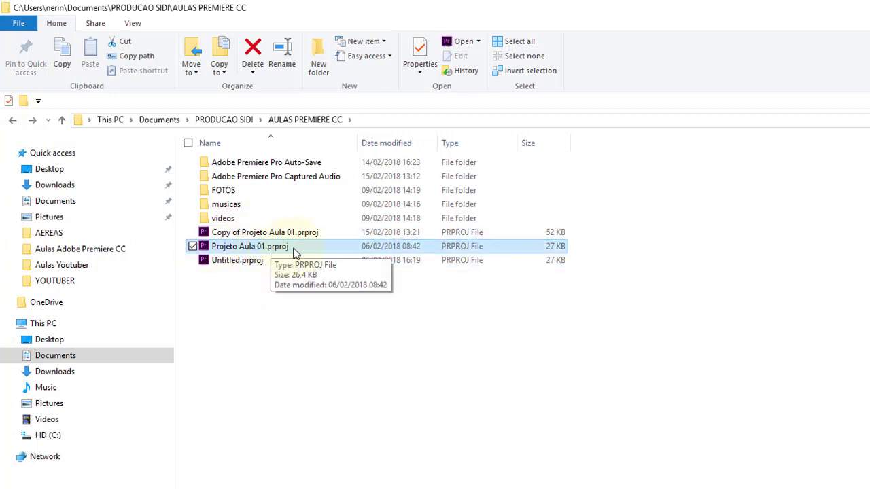
click(262, 237)
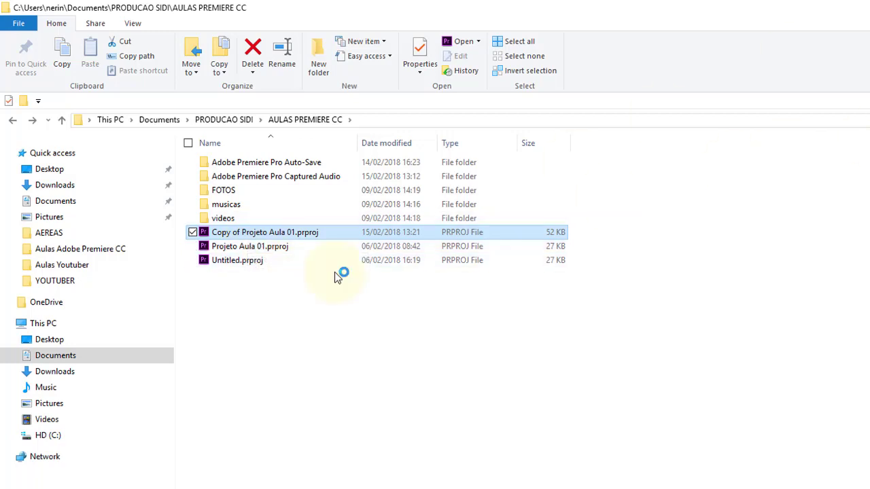
click(275, 248)
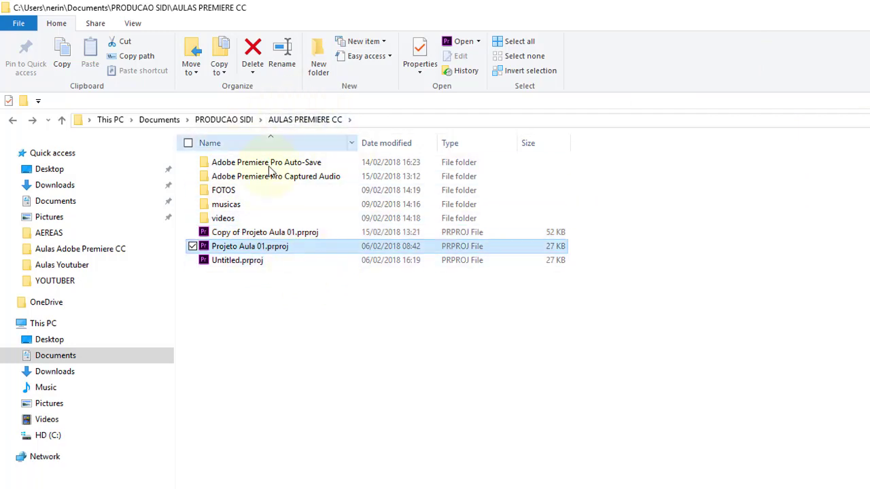
double_click(284, 250)
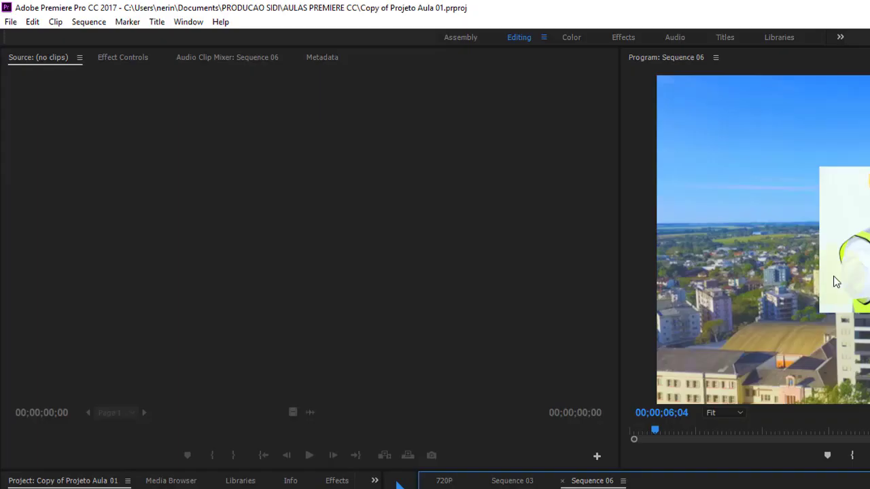
click(10, 21)
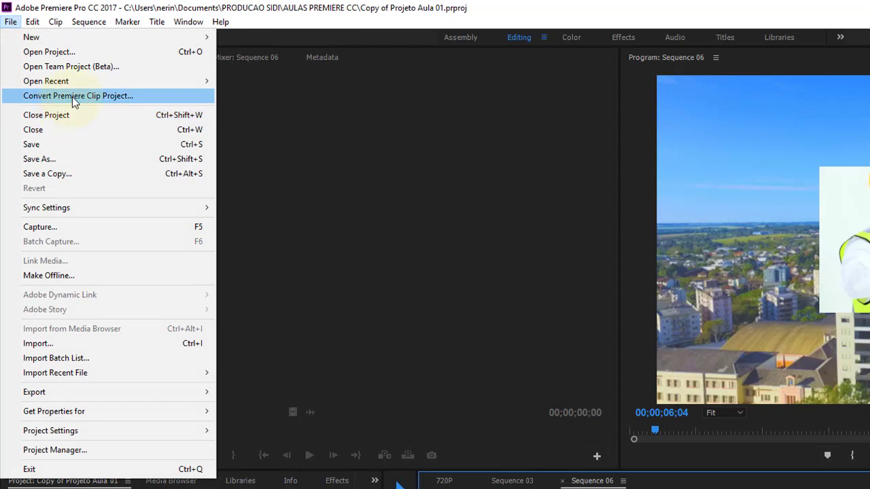
mouse_move(79, 83)
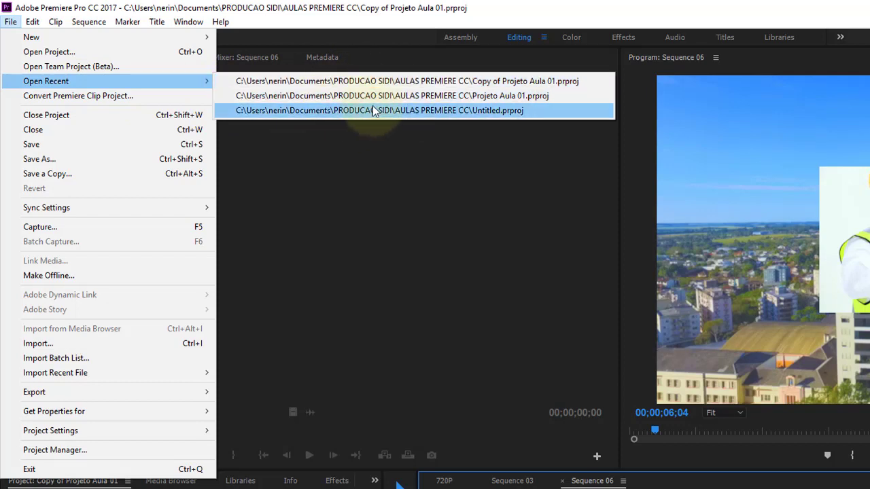
click(391, 96)
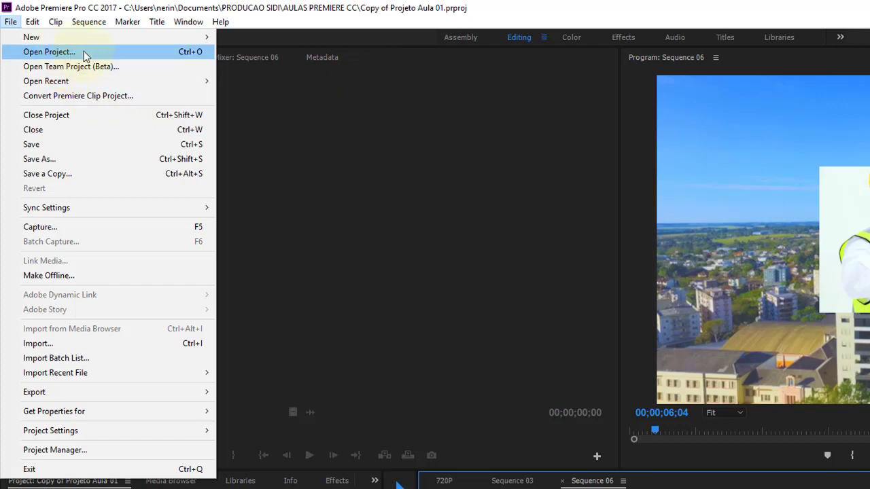
click(85, 55)
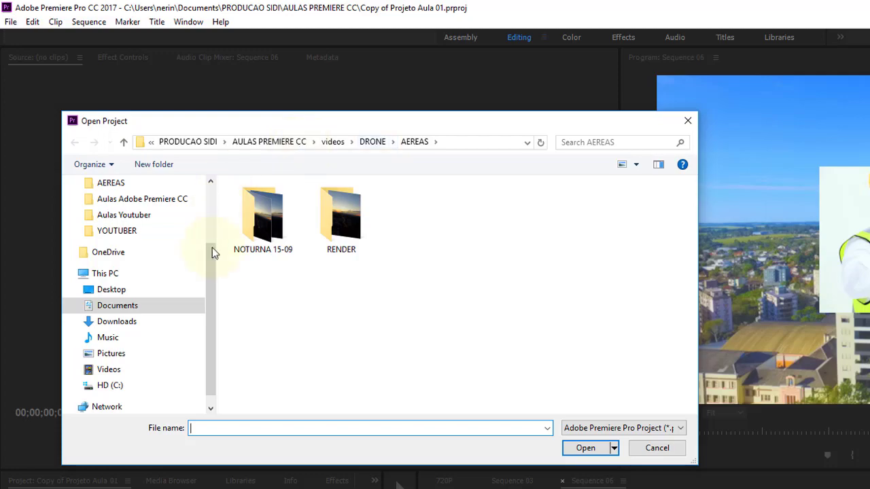
scroll(211, 241, up, 2)
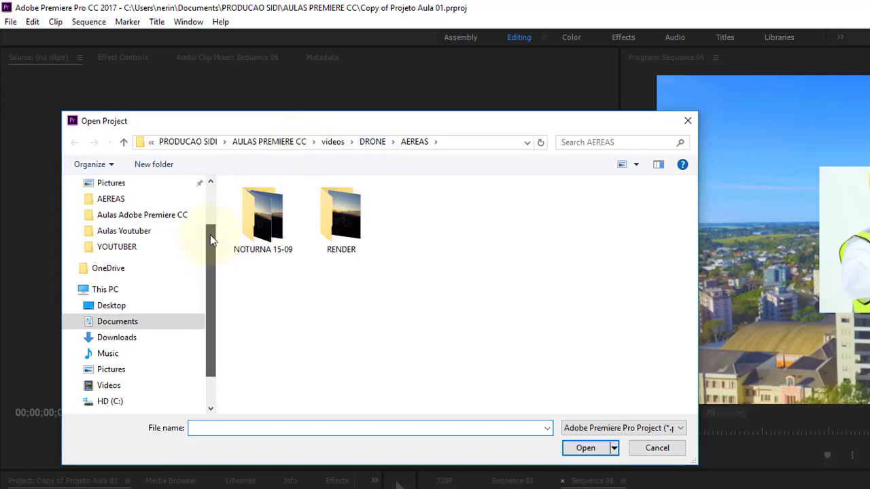
click(671, 450)
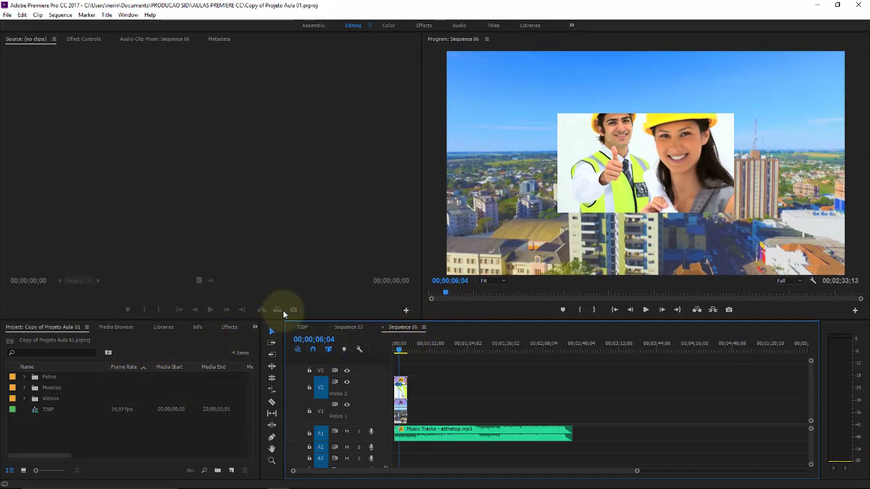
Step: In File Explorer, go to Documents > PRODUCAO SIDI > AULAS PREMIERE CC and select Projeto Aula 01.prproj
click(233, 480)
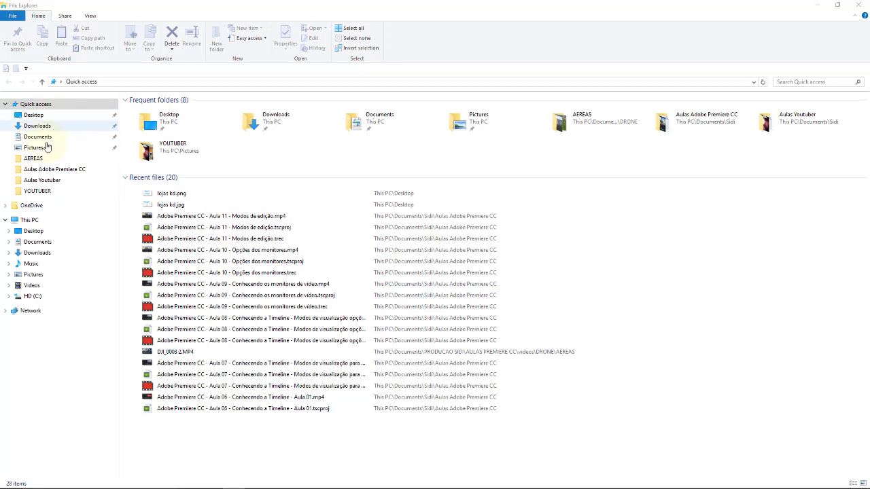
click(51, 137)
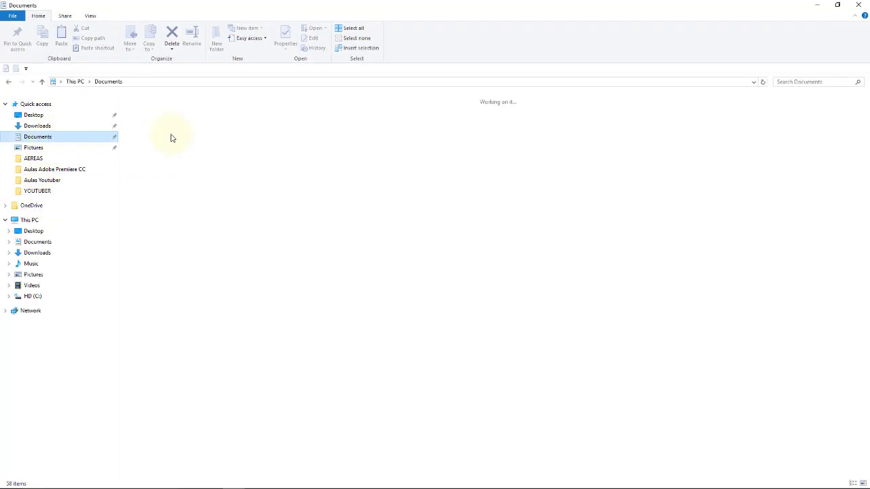
double_click(381, 111)
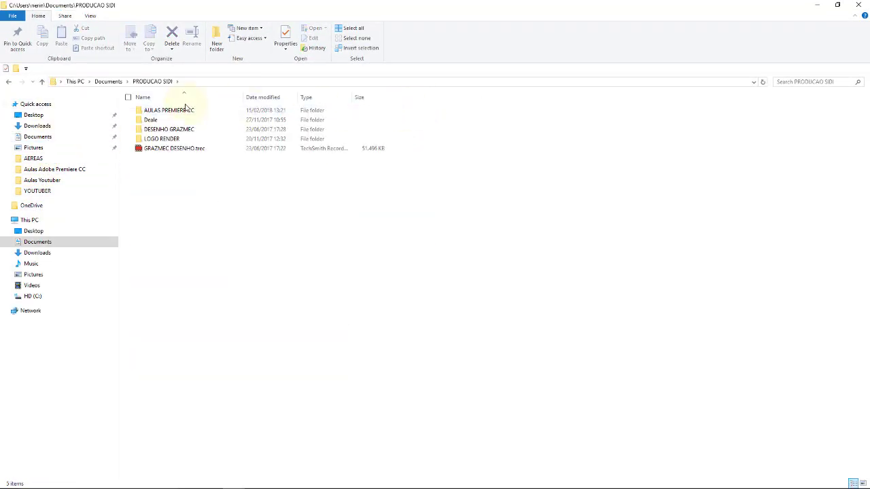
double_click(185, 110)
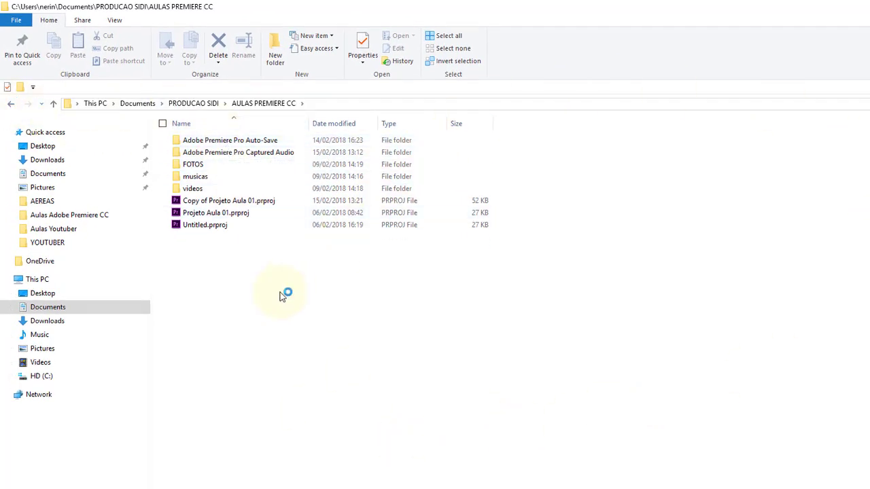
click(218, 216)
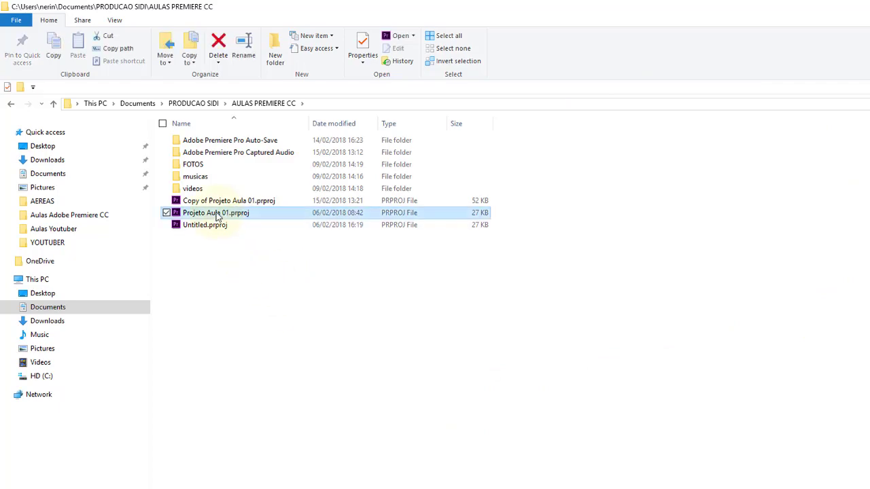
key(super+e)
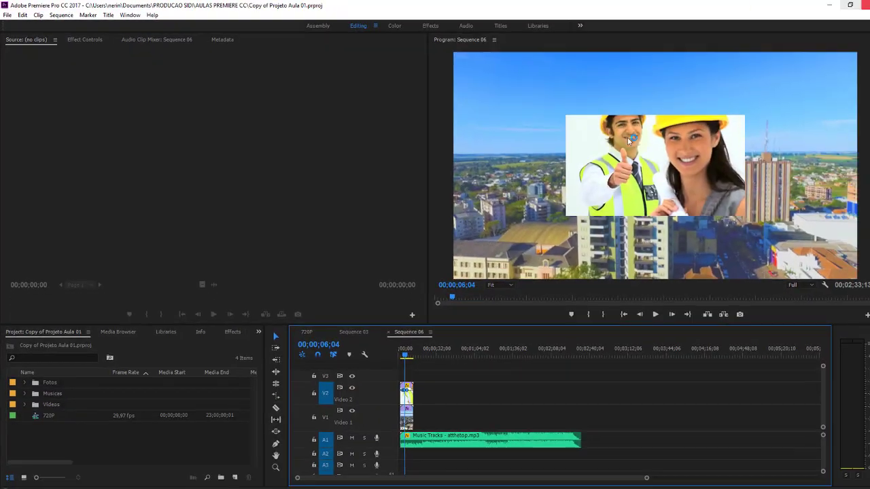
Step: Back in Premiere, select the Videos bin and place the playhead at 00;00;40;10
click(56, 399)
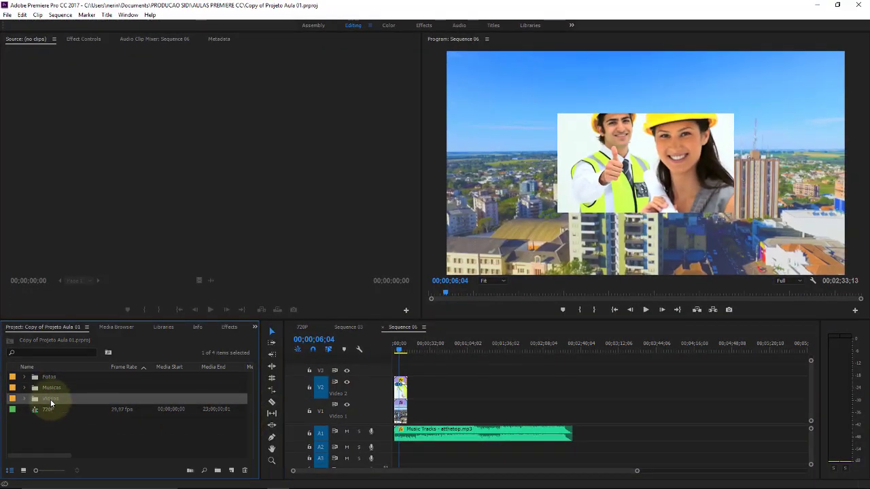
click(52, 399)
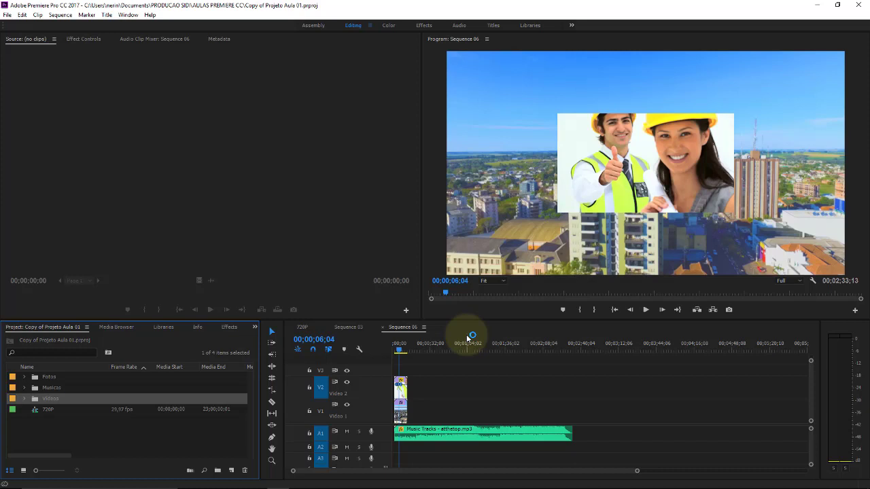
click(440, 345)
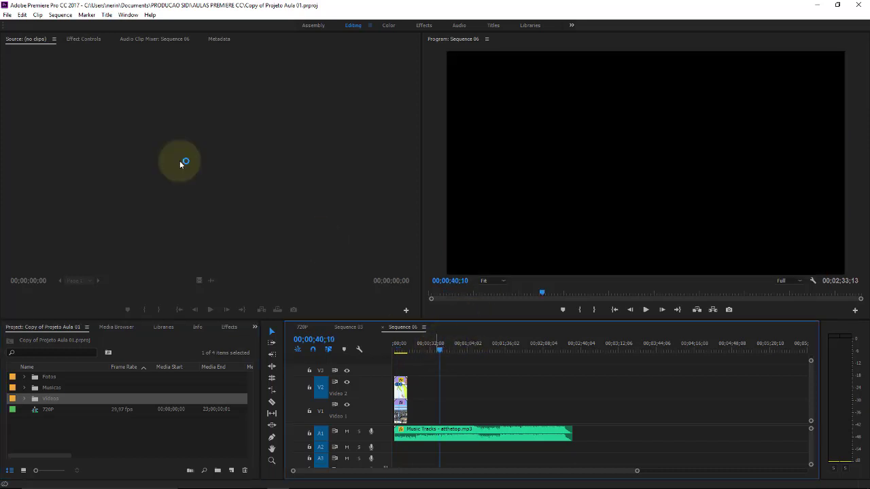
click(7, 15)
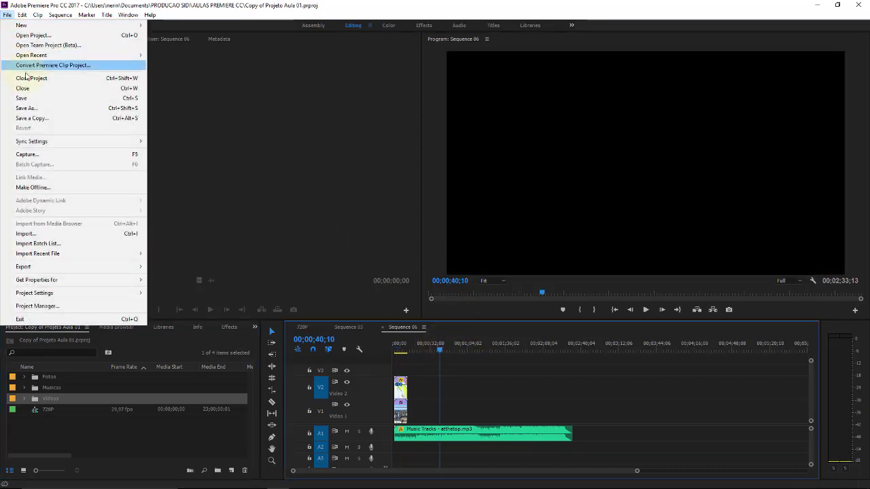
click(298, 99)
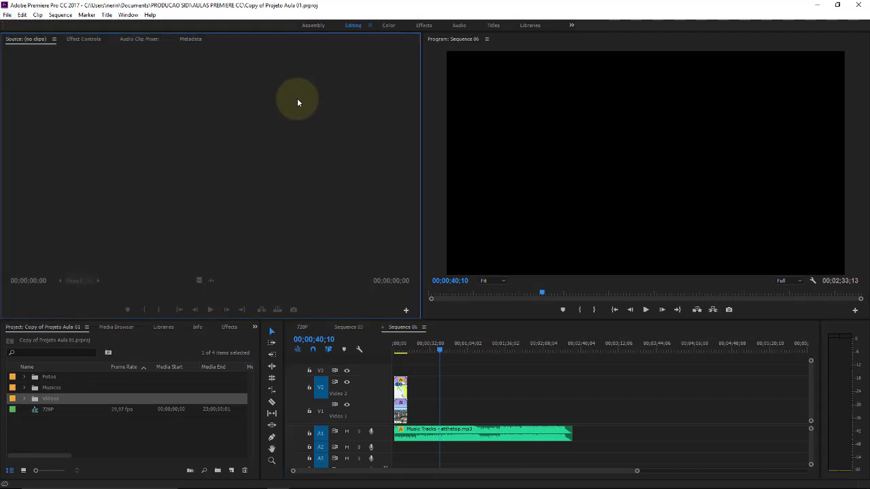